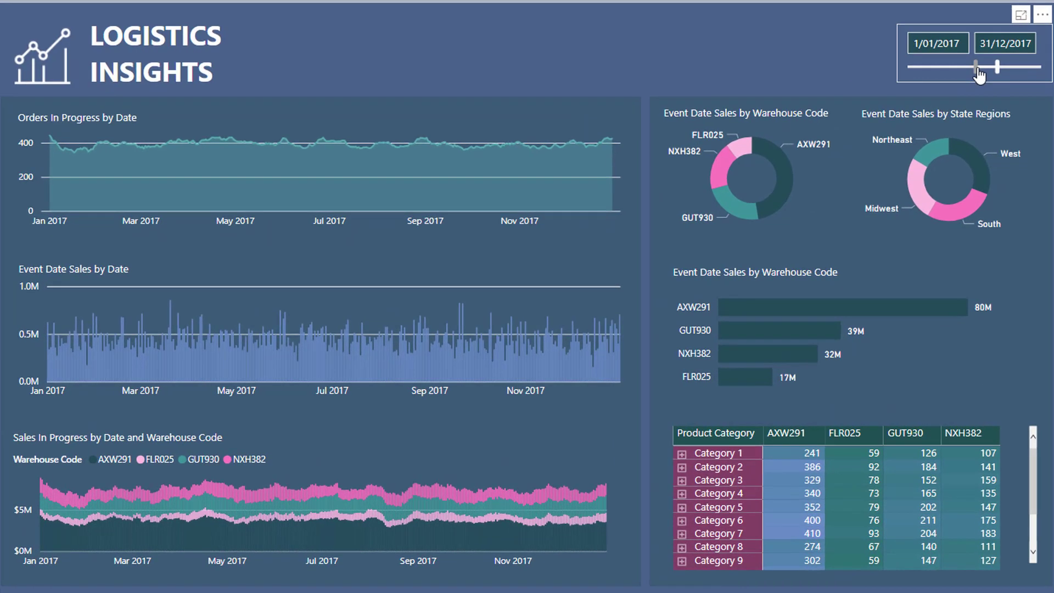
- Adjust the Logistics Insights date slicer so the range ends at 5/01/2017, covering 2016 only
{"action": "left_click_drag", "start_coordinate": [806, 141], "coordinate": [790, 140]}
{"action": "mouse_move", "coordinate": [958, 77]}
{"action": "left_mouse_down"}
{"action": "mouse_move", "coordinate": [991, 67]}
{"action": "mouse_move", "coordinate": [976, 67]}
{"action": "left_mouse_up"}
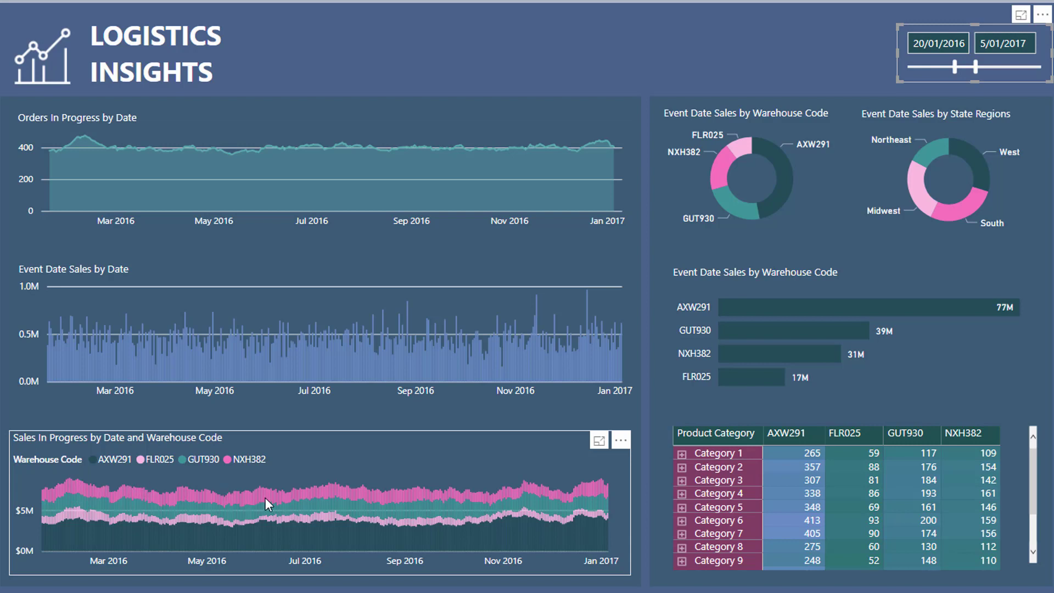
{"action": "mouse_move", "coordinate": [265, 497]}
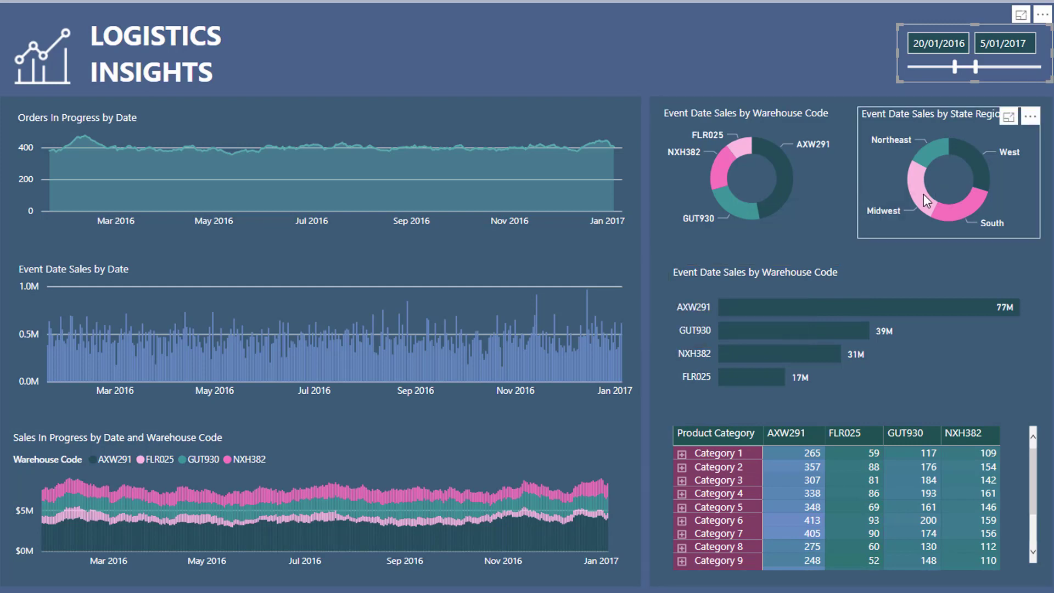
- In Model view, scroll and zoom to the Event Dates, Dates, Customers, Products and Regions relationships to Sales
{"action": "mouse_move", "coordinate": [919, 195]}
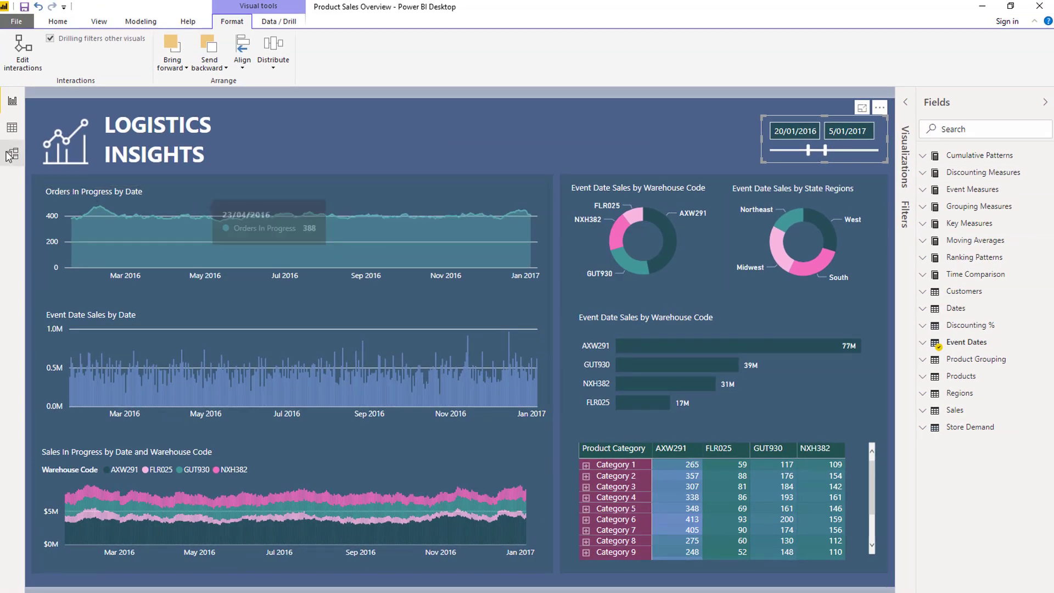
{"action": "left_click", "coordinate": [12, 155]}
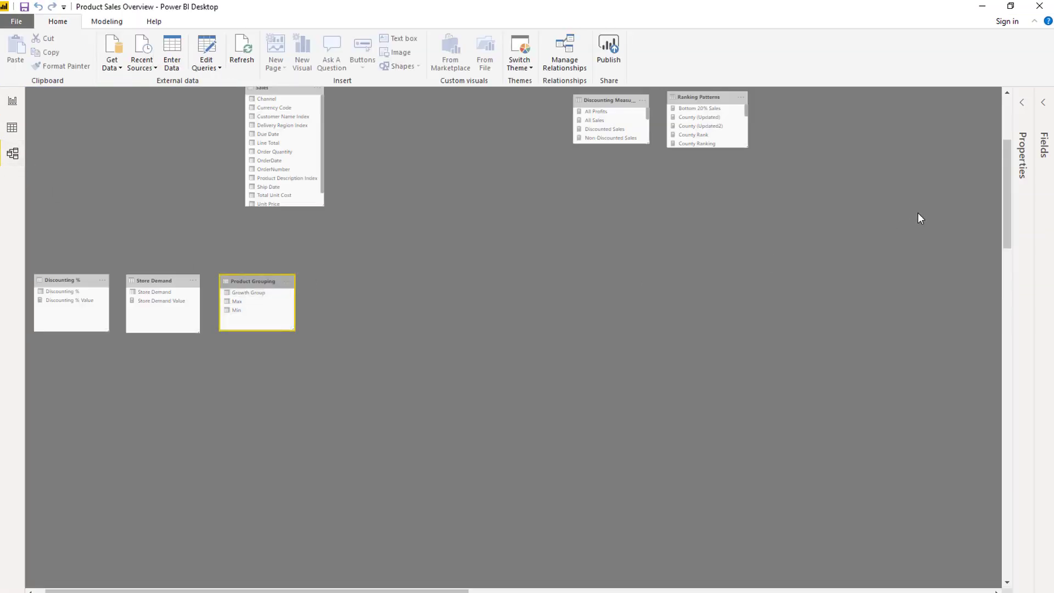
{"action": "left_click_drag", "start_coordinate": [1005, 213], "coordinate": [1003, 135]}
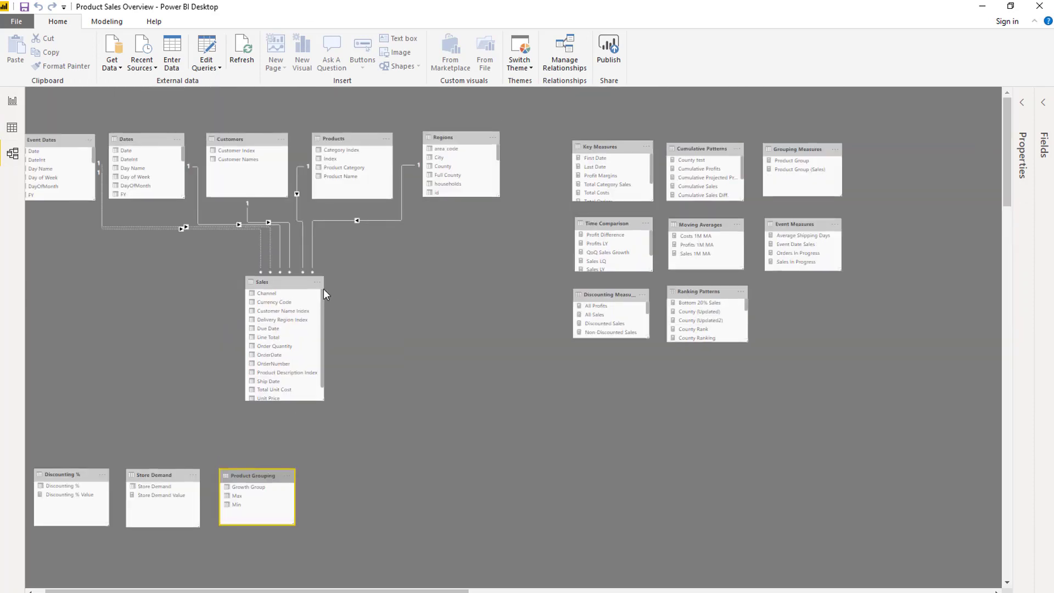
{"action": "left_click_drag", "start_coordinate": [366, 588], "coordinate": [356, 588]}
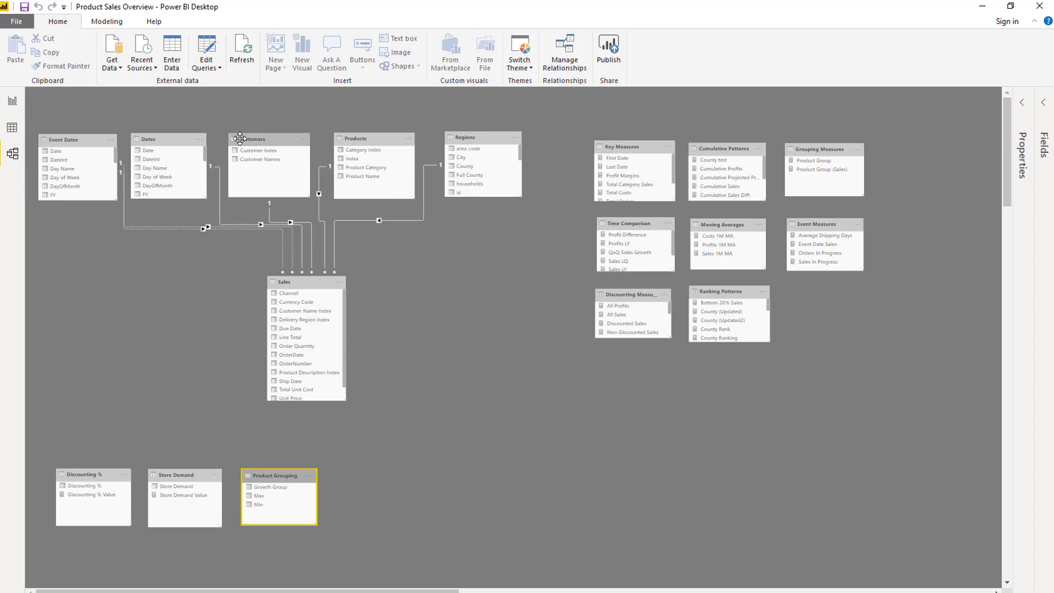
{"action": "scroll", "coordinate": [230, 136], "scroll_direction": "up", "scroll_amount": 1, "text": "ctrl"}
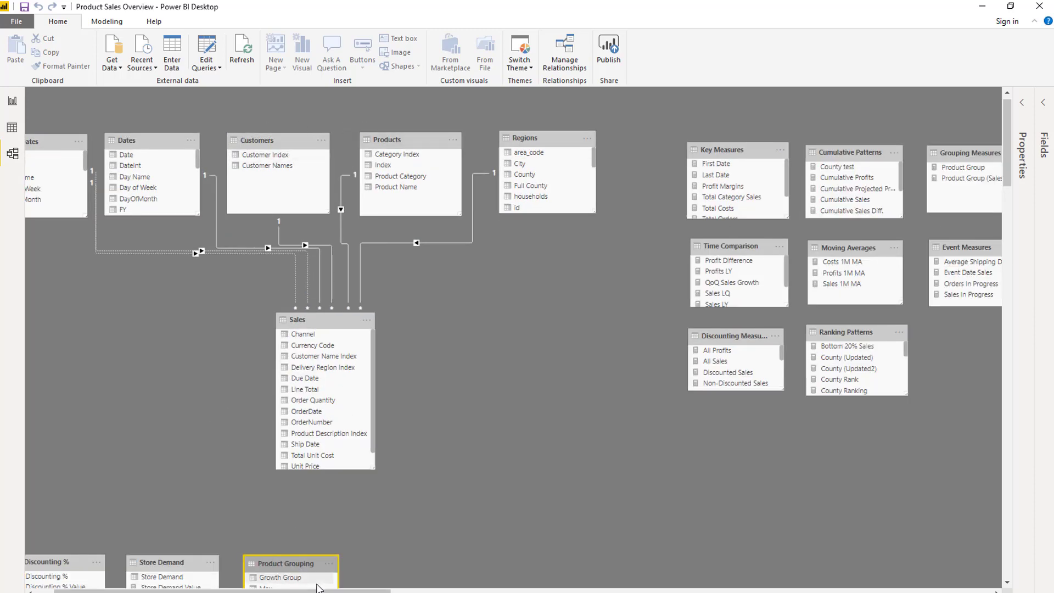
{"action": "left_click_drag", "start_coordinate": [248, 588], "coordinate": [230, 588]}
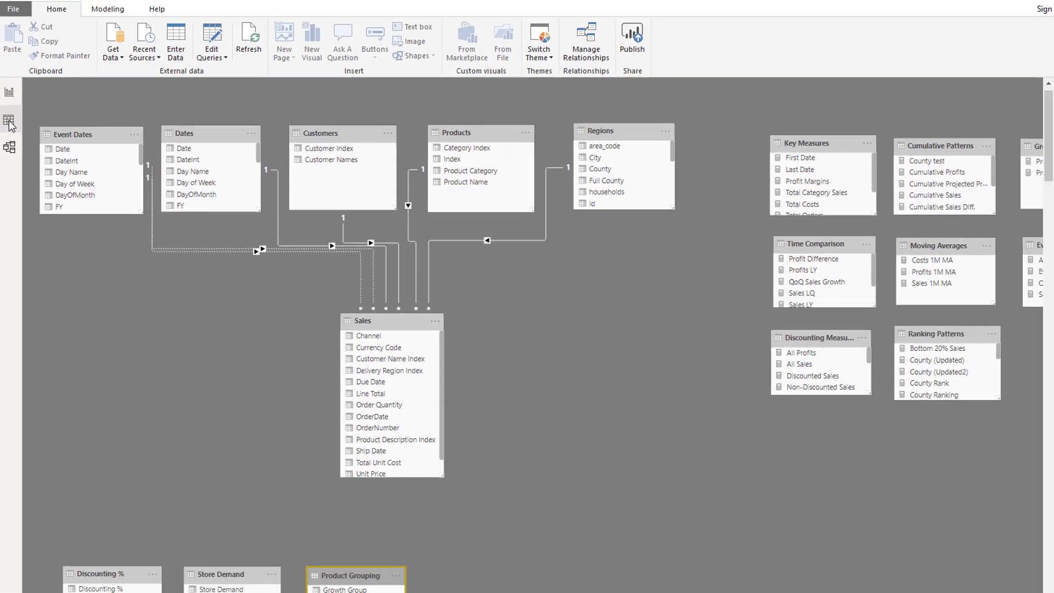
- In Data view, open the Sales table and inspect its OrderDate and Ship Date columns
{"action": "left_click", "coordinate": [8, 122]}
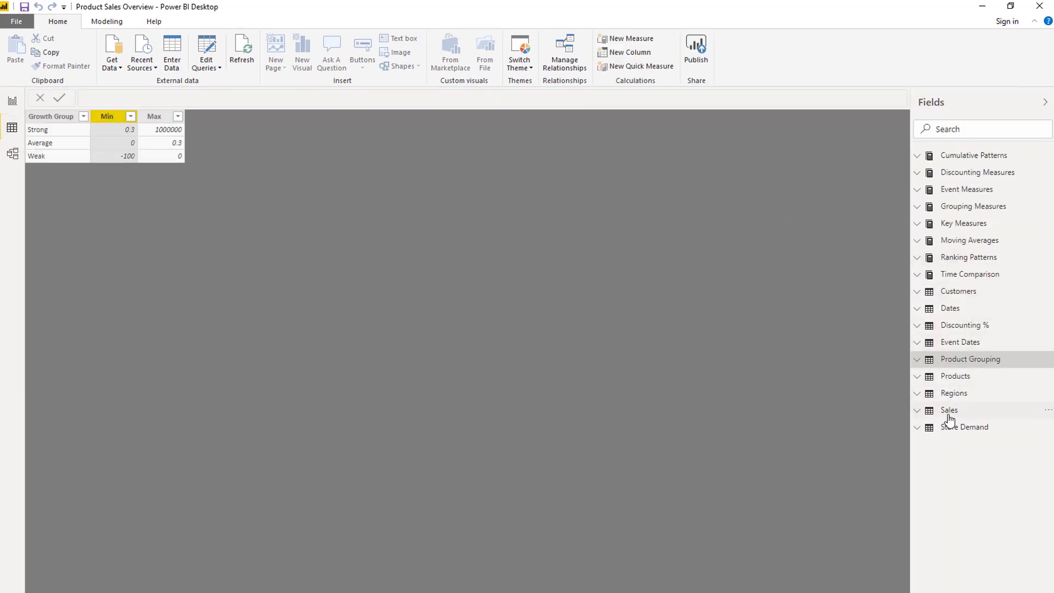
{"action": "left_click", "coordinate": [949, 413]}
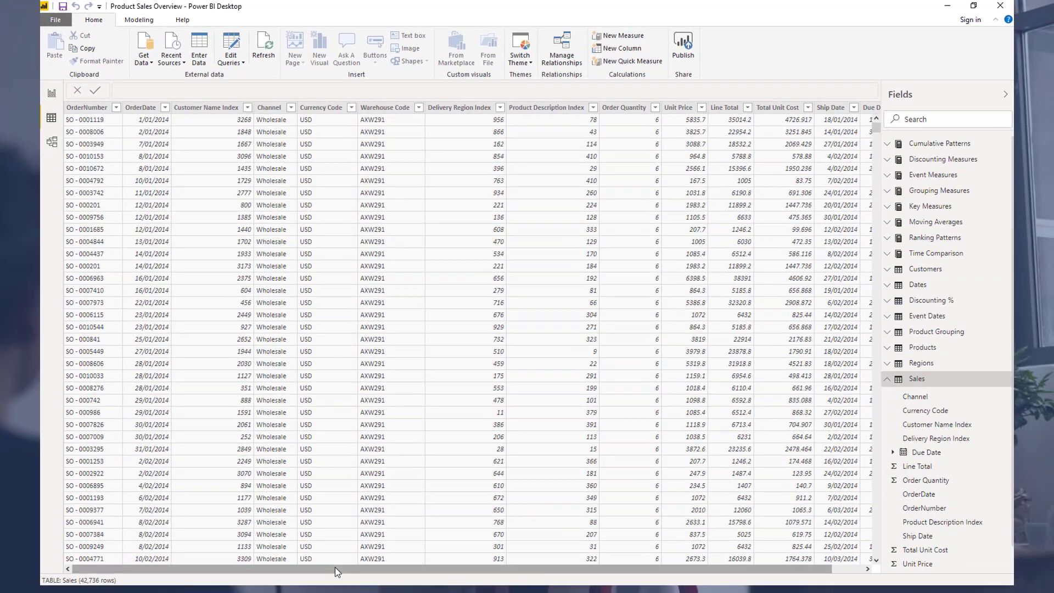
{"action": "left_click", "coordinate": [149, 115]}
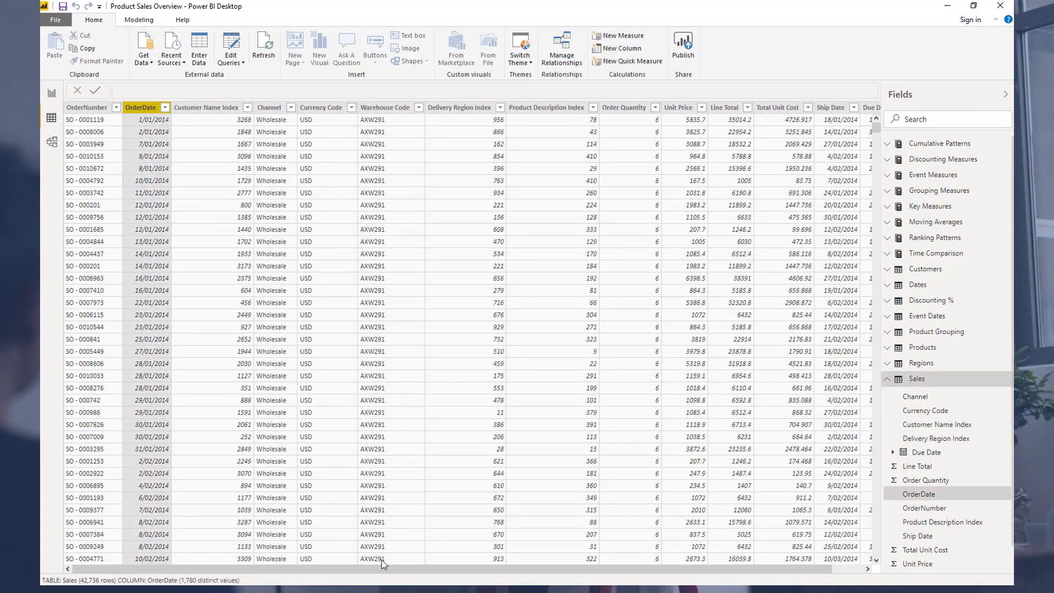
{"action": "left_click_drag", "start_coordinate": [432, 568], "coordinate": [465, 569]}
{"action": "left_click", "coordinate": [796, 108]}
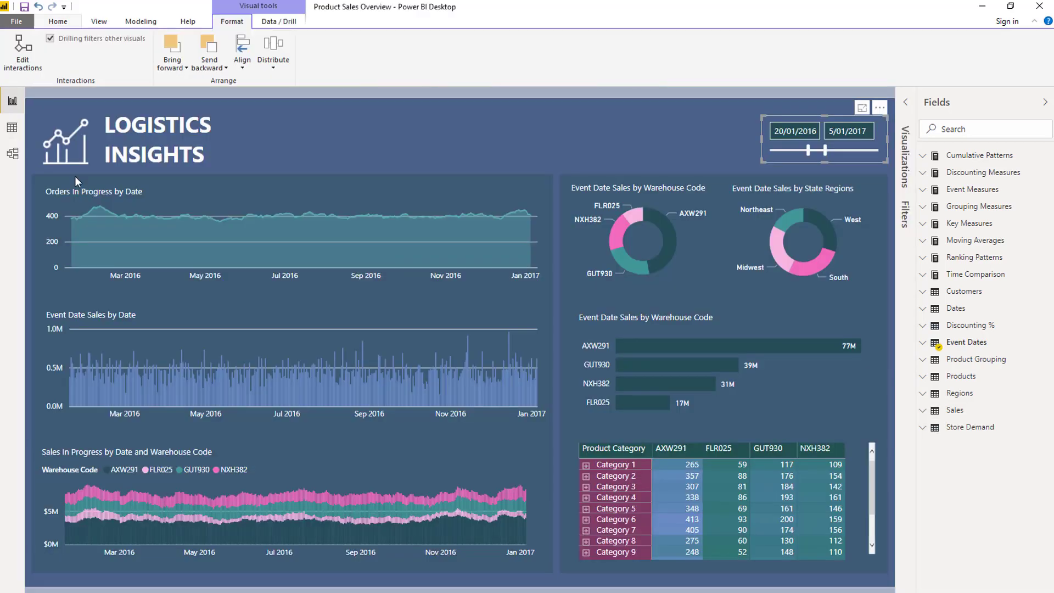
- Review the Orders In Progress measure's formula, noting its Event Dates table reference
{"action": "left_click", "coordinate": [12, 100]}
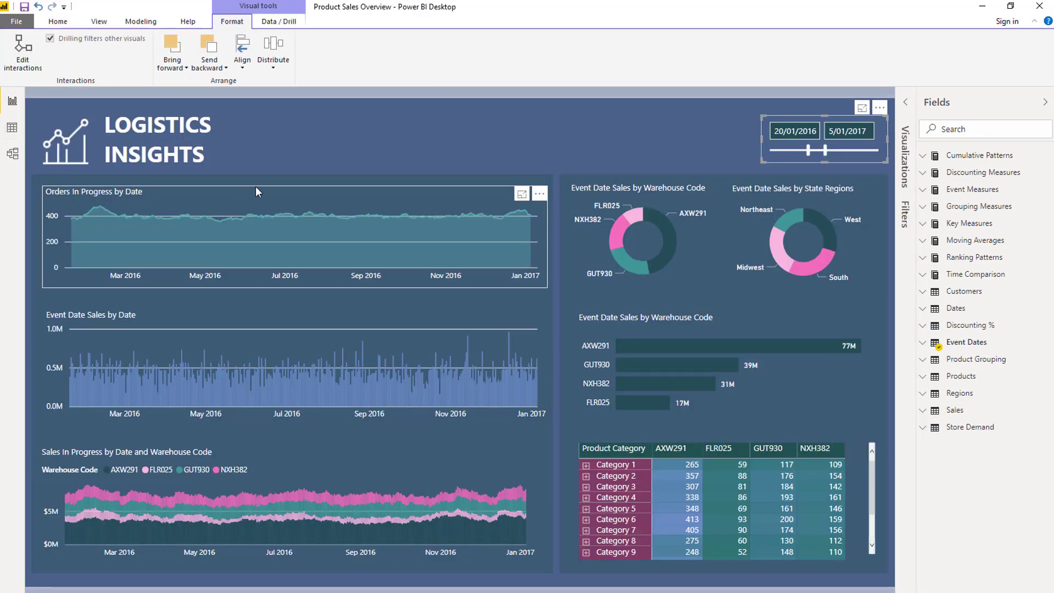
{"action": "left_click", "coordinate": [256, 190]}
{"action": "left_click", "coordinate": [945, 189]}
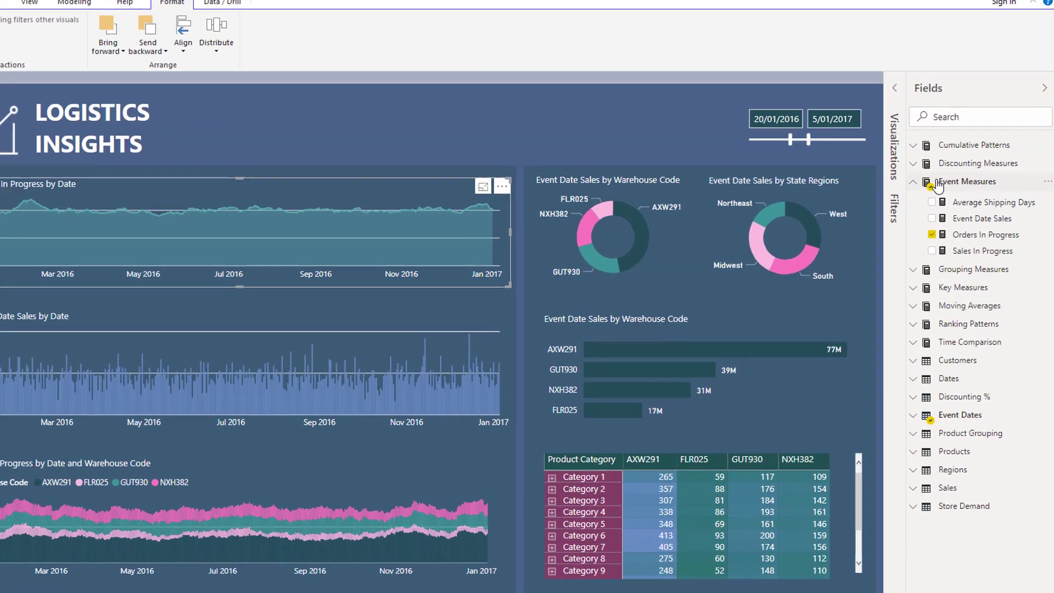
{"action": "left_click", "coordinate": [979, 234]}
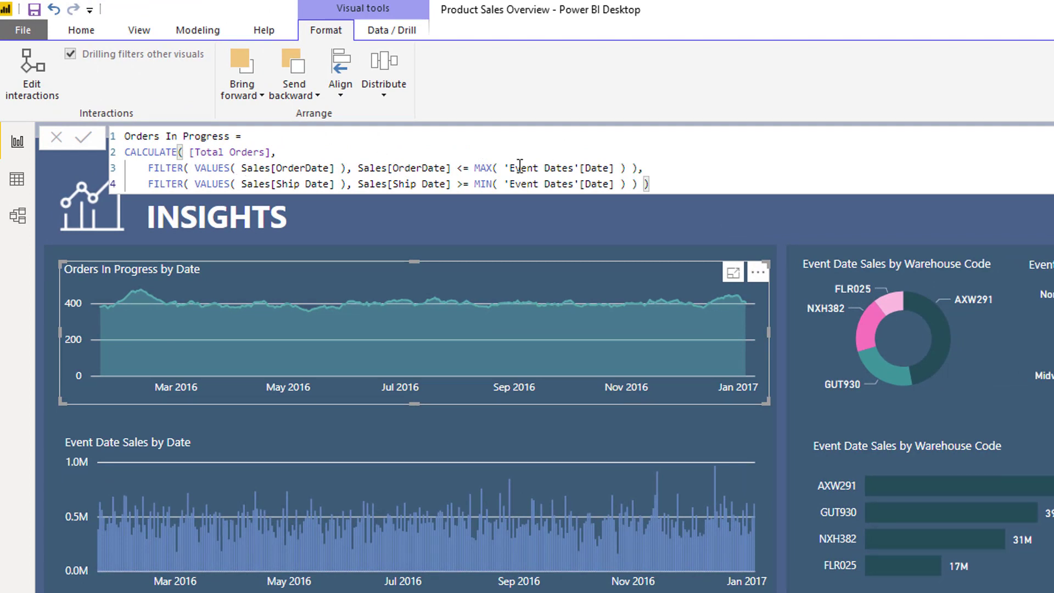
{"action": "left_click_drag", "start_coordinate": [517, 167], "coordinate": [585, 167]}
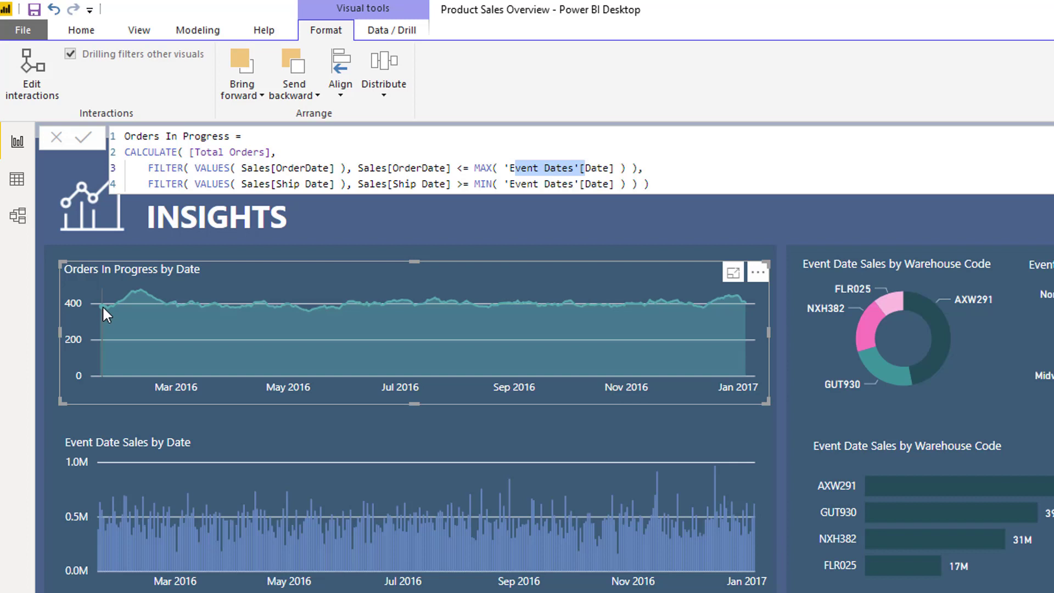
{"action": "mouse_move", "coordinate": [100, 304]}
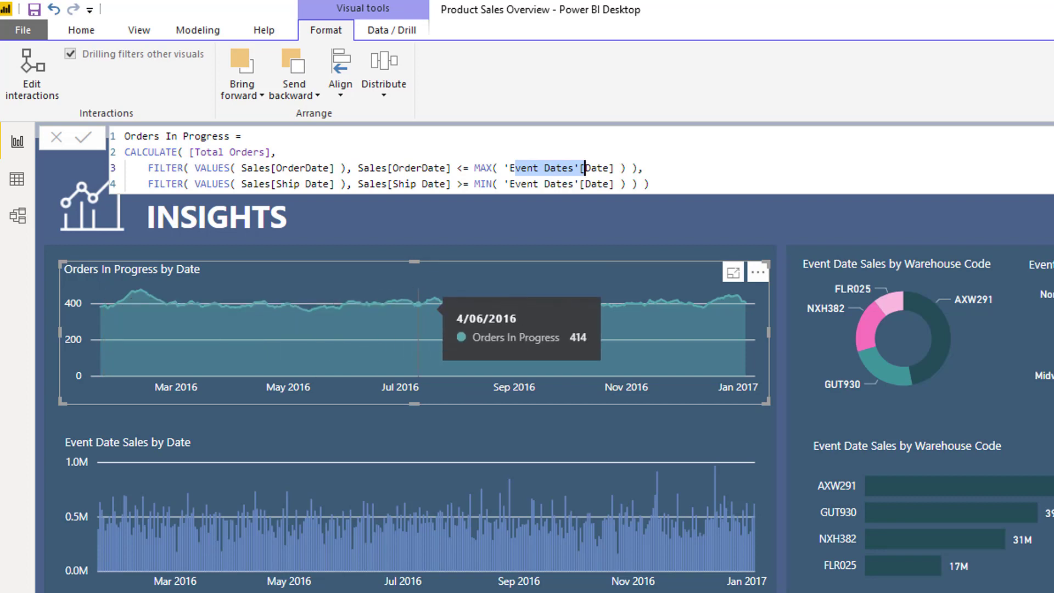
{"action": "left_click", "coordinate": [298, 262]}
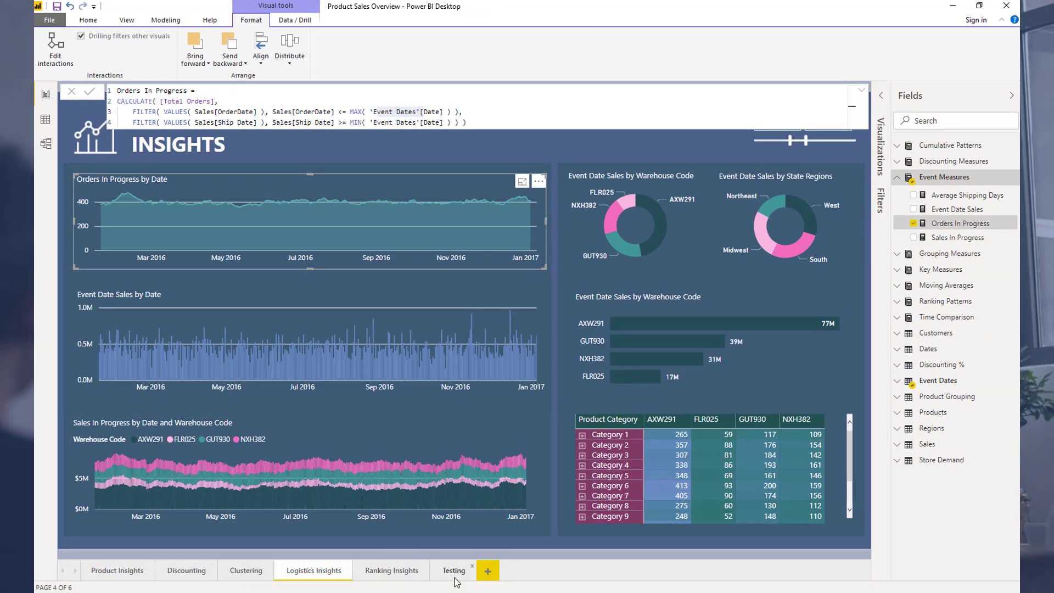
- On the Testing page, delete the state and region sales matrix and product sales table, then undo the last deletion
{"action": "left_click", "coordinate": [455, 571]}
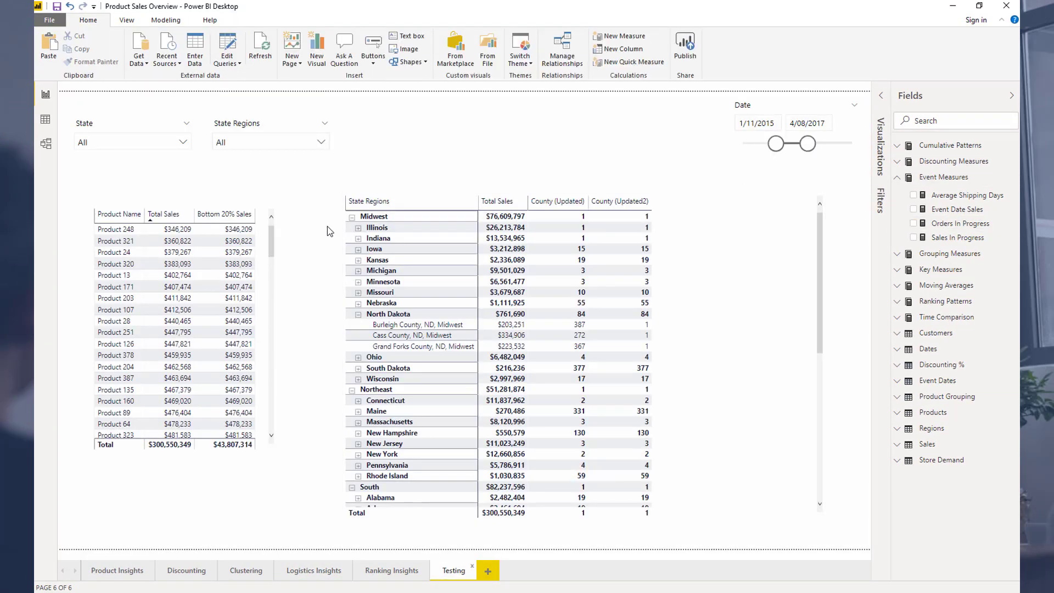
{"action": "left_click", "coordinate": [703, 229]}
{"action": "key", "text": "Delete"}
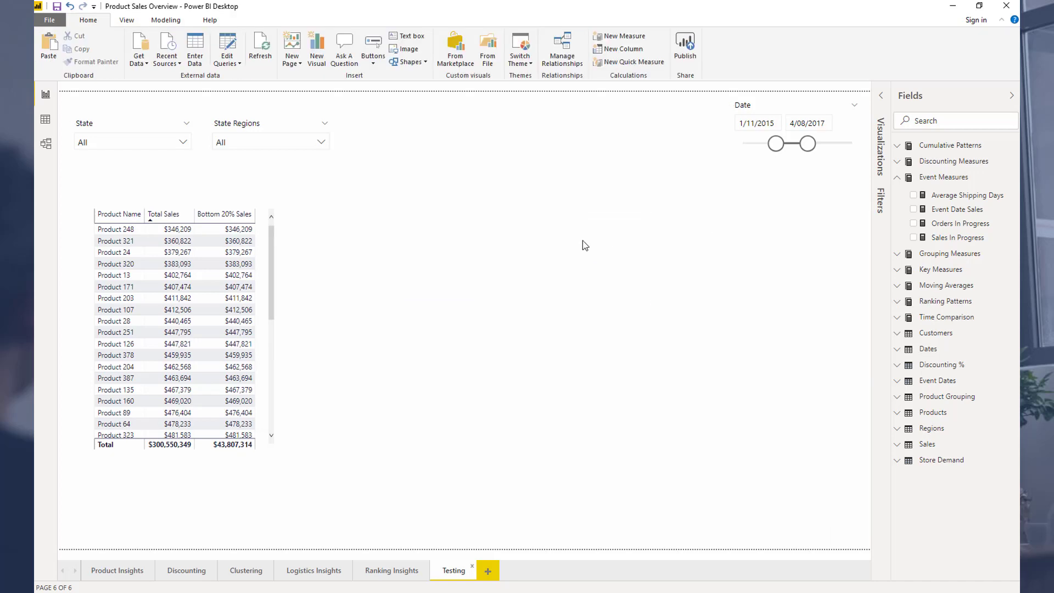
{"action": "left_click", "coordinate": [269, 296]}
{"action": "key", "text": "Delete"}
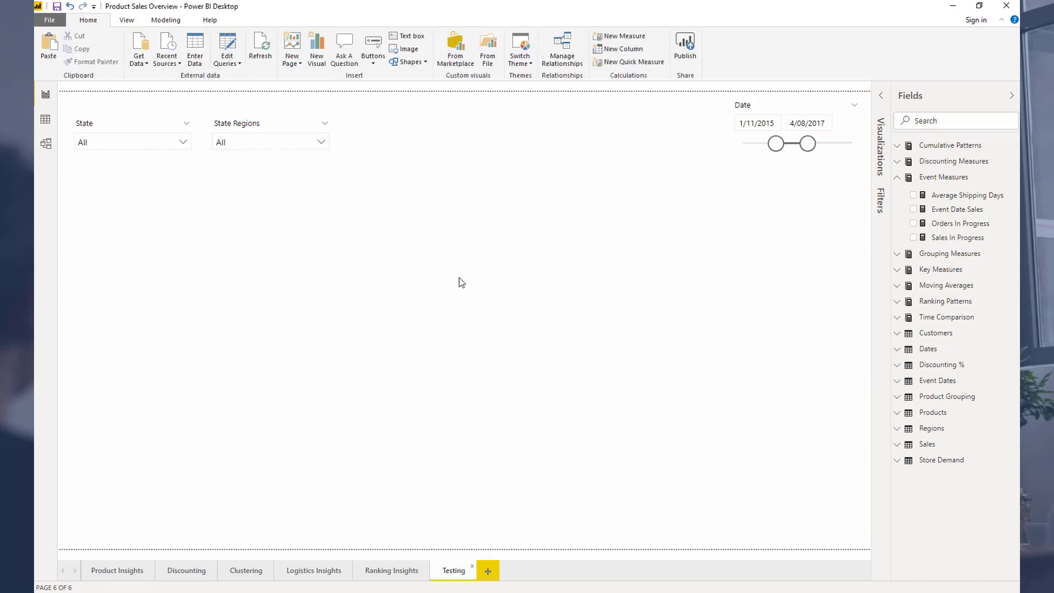
{"action": "key", "text": "ctrl+z"}
- Enlarge the restored table and move the area chart right and down on the canvas
{"action": "left_click_drag", "start_coordinate": [546, 269], "coordinate": [463, 426]}
{"action": "left_click", "coordinate": [456, 172]}
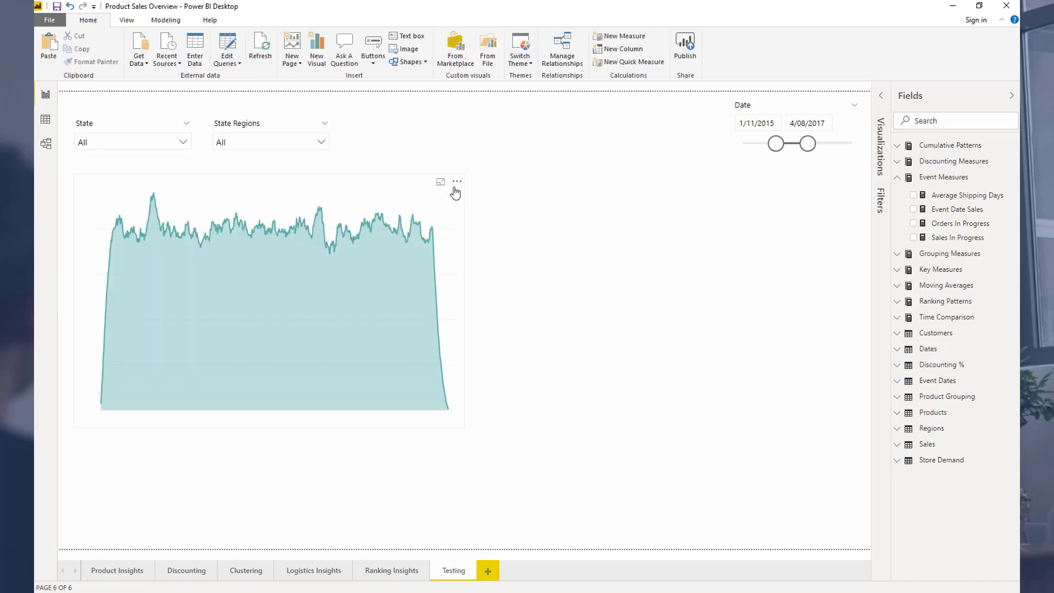
{"action": "left_click_drag", "start_coordinate": [454, 184], "coordinate": [592, 203]}
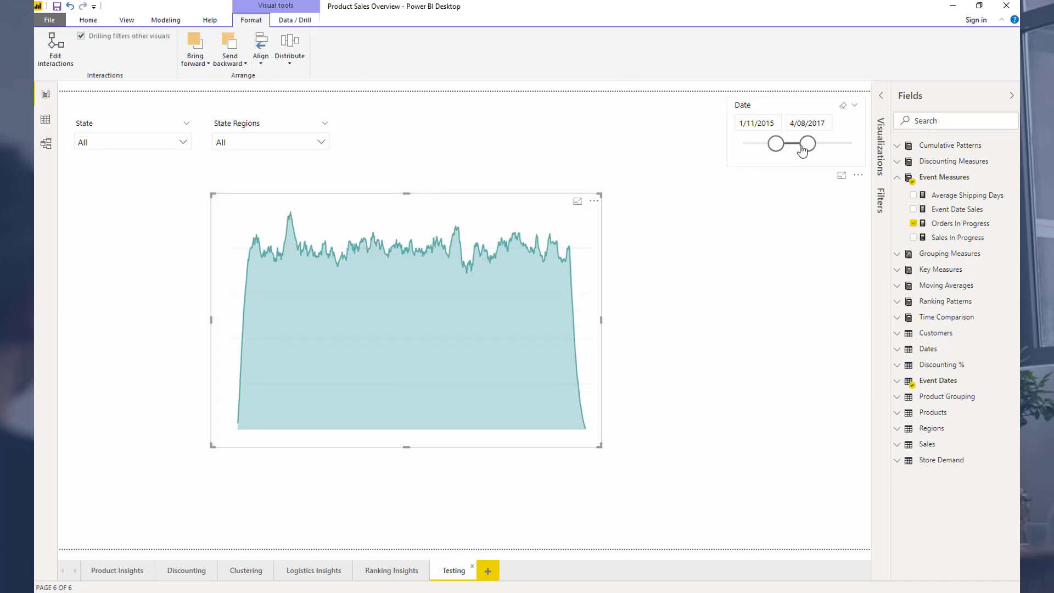
- Compare the fields and tables used by the Date slicer and the area chart
{"action": "left_click", "coordinate": [804, 105]}
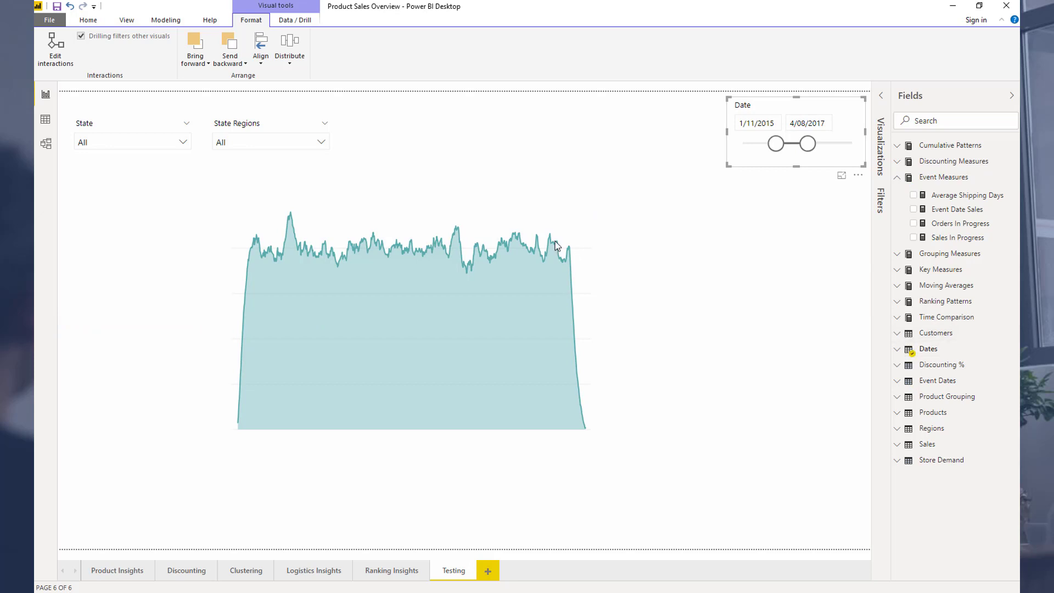
{"action": "left_click", "coordinate": [410, 203]}
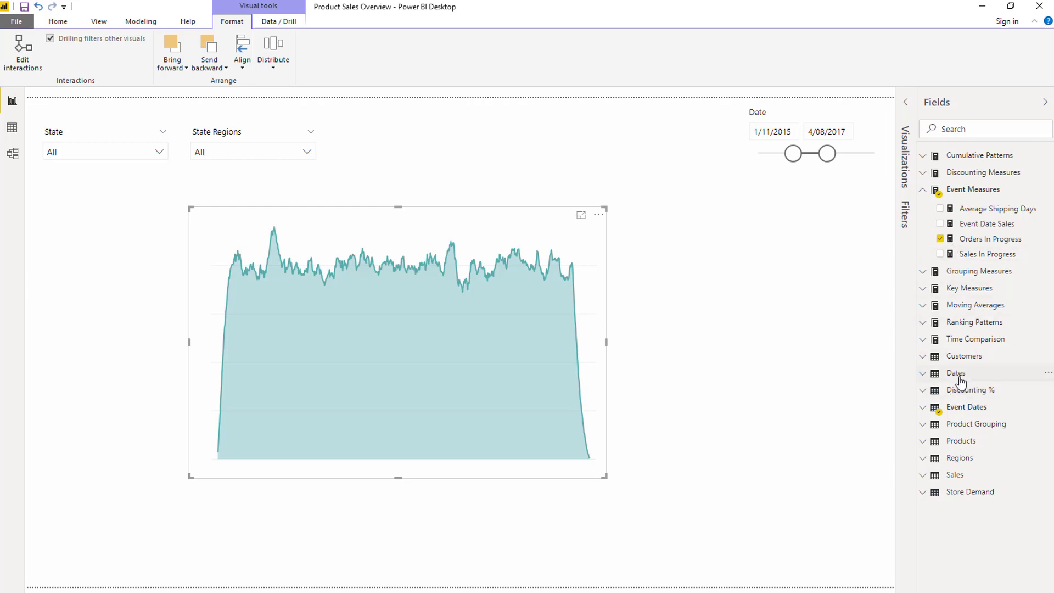
{"action": "left_click", "coordinate": [934, 373]}
{"action": "left_click", "coordinate": [934, 374]}
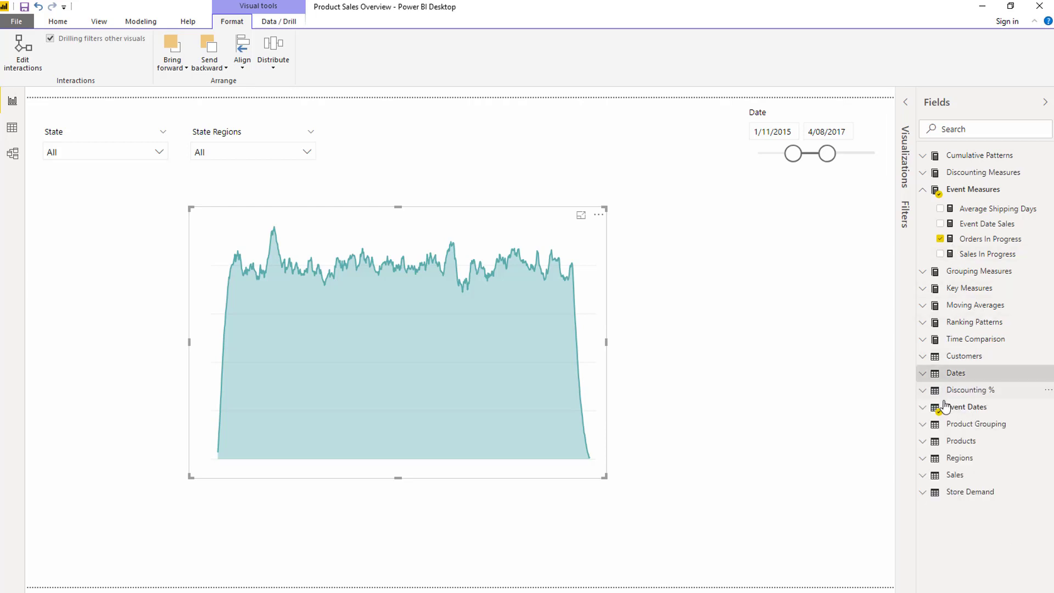
{"action": "left_click", "coordinate": [832, 121]}
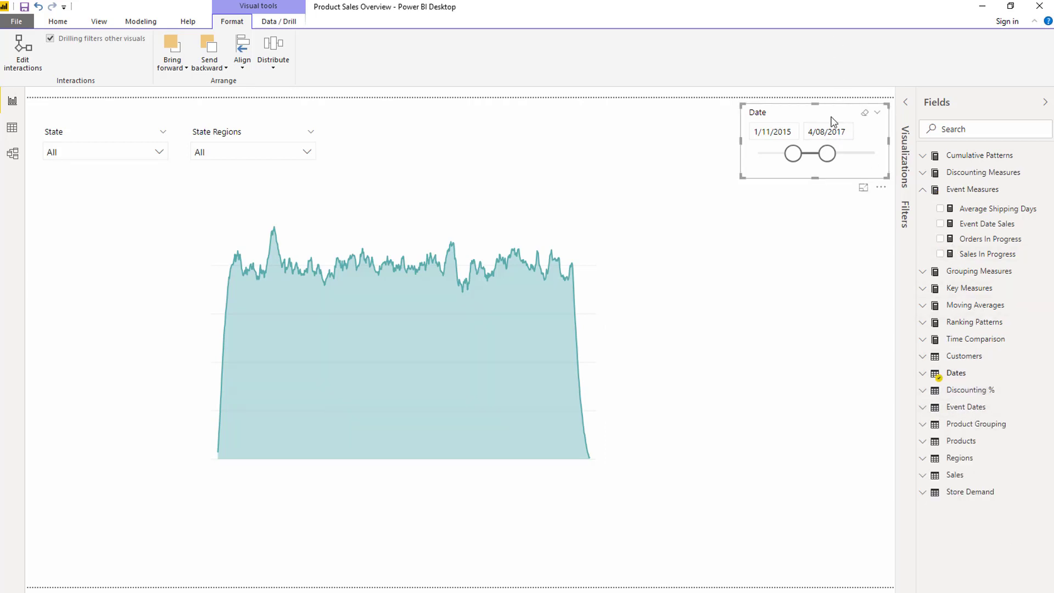
- View the Event Dates table definition and widen the slicer range to 24/05/2014–26/11/2018
{"action": "left_click", "coordinate": [923, 407]}
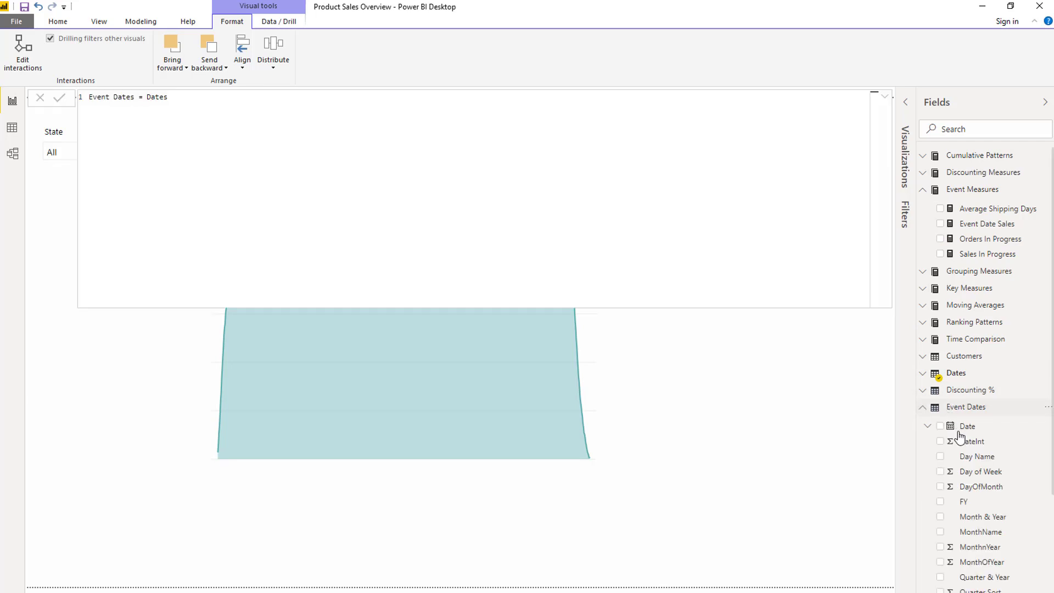
{"action": "left_click", "coordinate": [737, 363]}
{"action": "left_click_drag", "start_coordinate": [827, 154], "coordinate": [766, 155]}
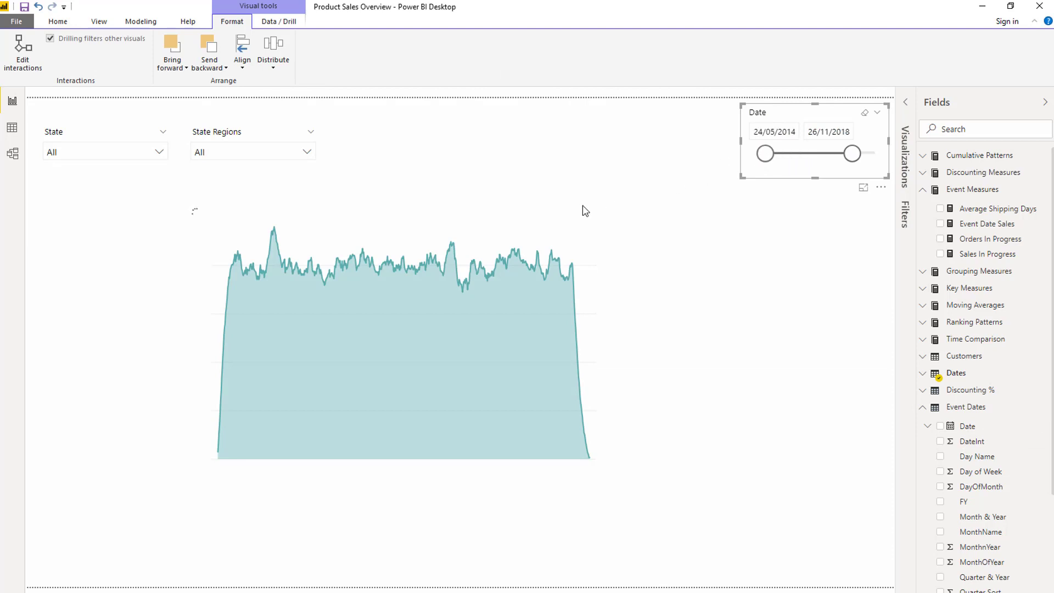
{"action": "left_click", "coordinate": [535, 222]}
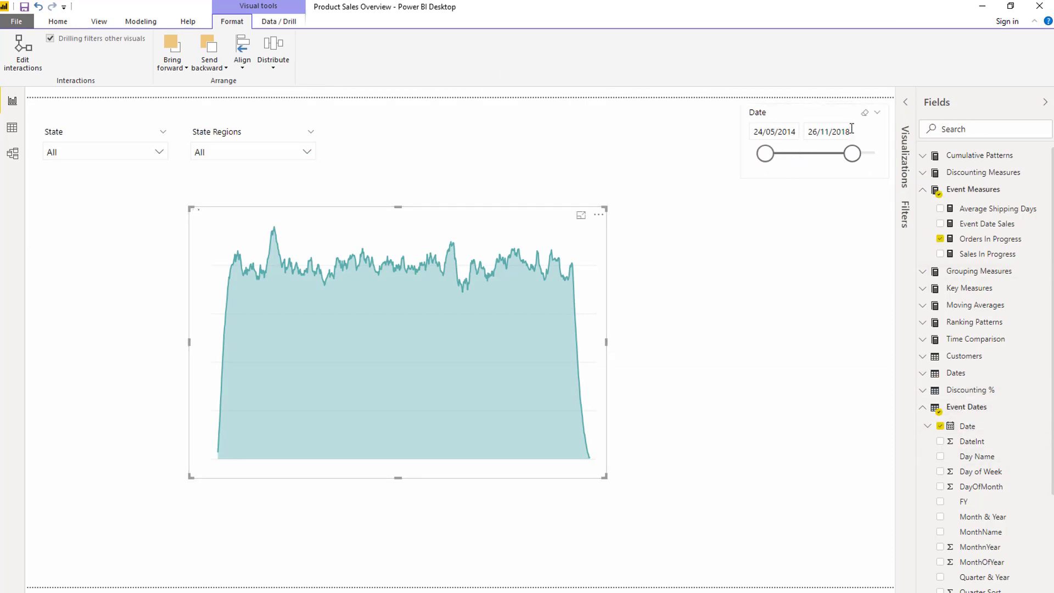
- Set the Date slicer's field to Event Dates Date and narrow it to 12/02/2016–16/03/2018
{"action": "left_click", "coordinate": [837, 115]}
{"action": "left_click", "coordinate": [906, 102]}
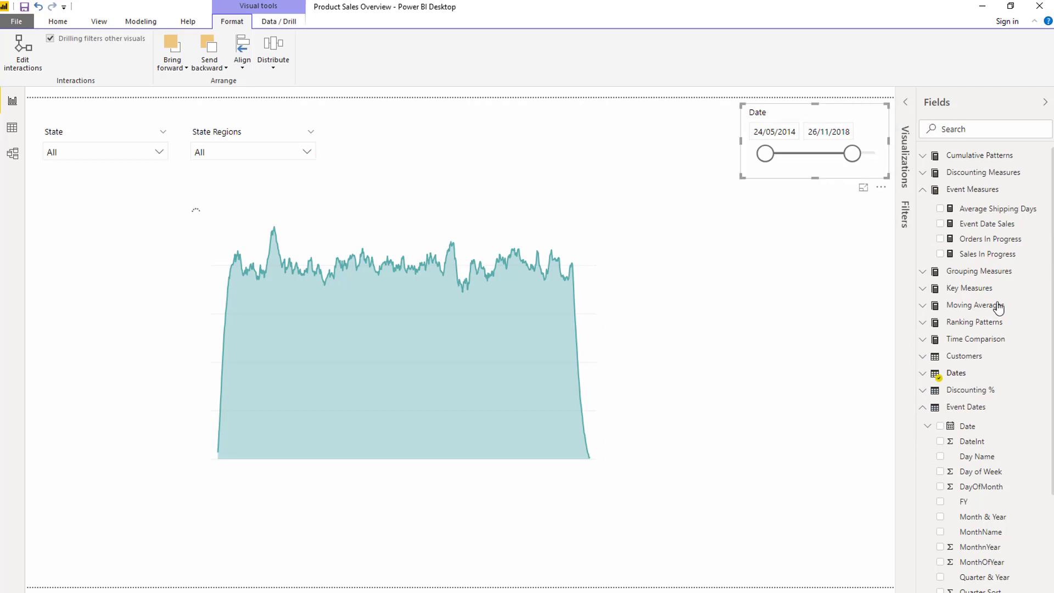
{"action": "left_click_drag", "start_coordinate": [967, 424], "coordinate": [857, 262]}
{"action": "left_click_drag", "start_coordinate": [764, 173], "coordinate": [752, 174]}
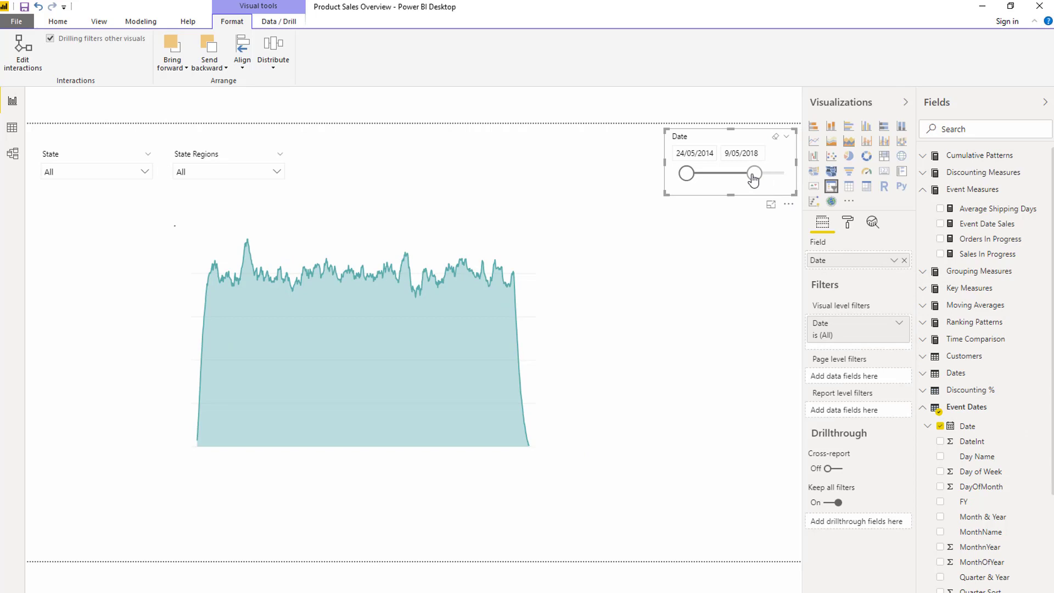
{"action": "left_click_drag", "start_coordinate": [686, 174], "coordinate": [724, 176]}
{"action": "left_click_drag", "start_coordinate": [384, 238], "coordinate": [461, 231]}
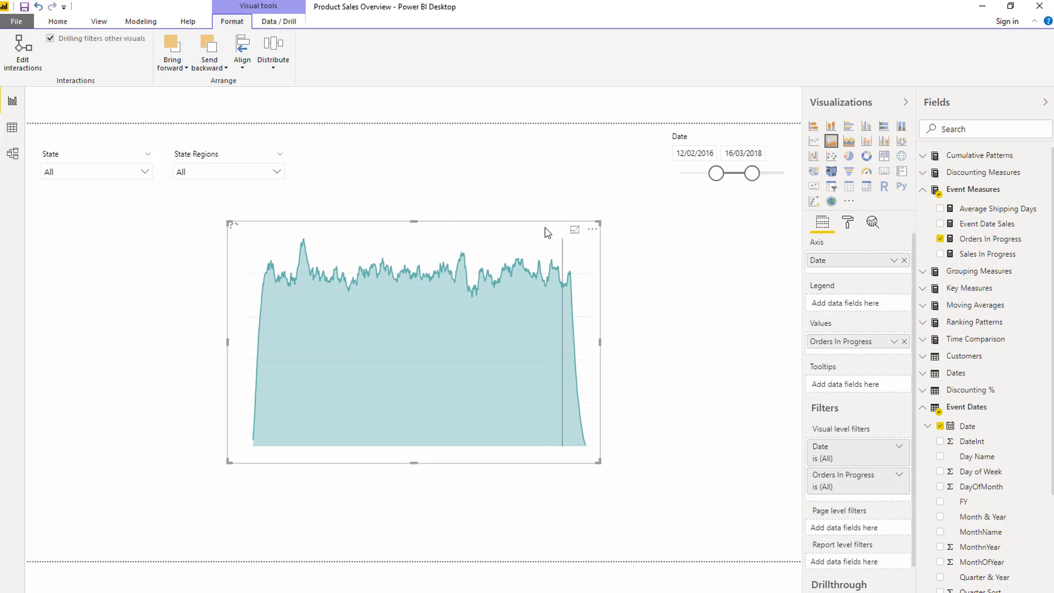
- Convert the Orders In Progress area chart into a daily table totalling 18871, shifted slightly right
{"action": "left_click", "coordinate": [849, 187]}
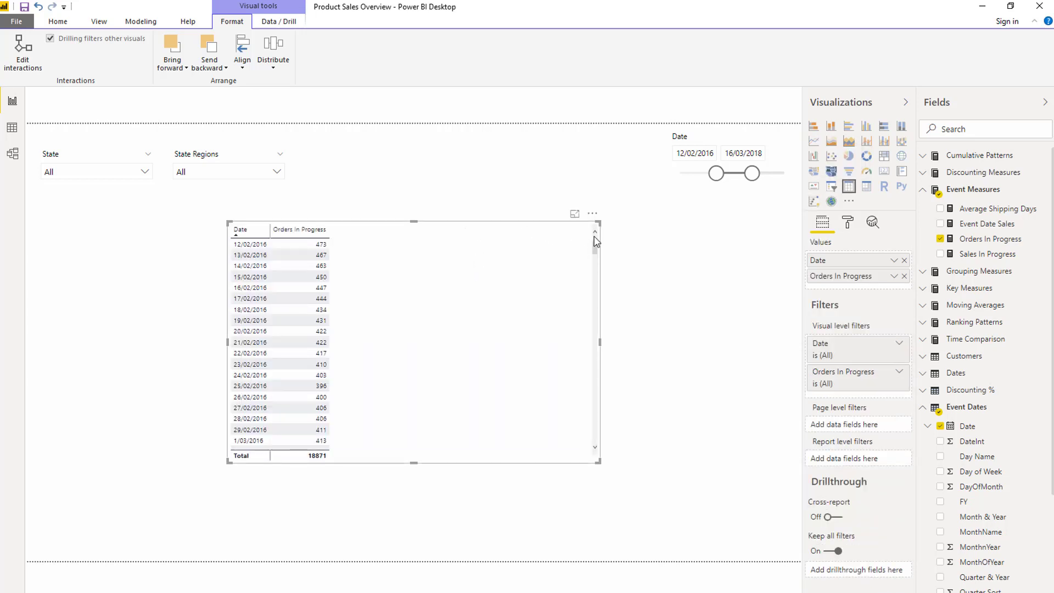
{"action": "left_click_drag", "start_coordinate": [591, 223], "coordinate": [625, 222]}
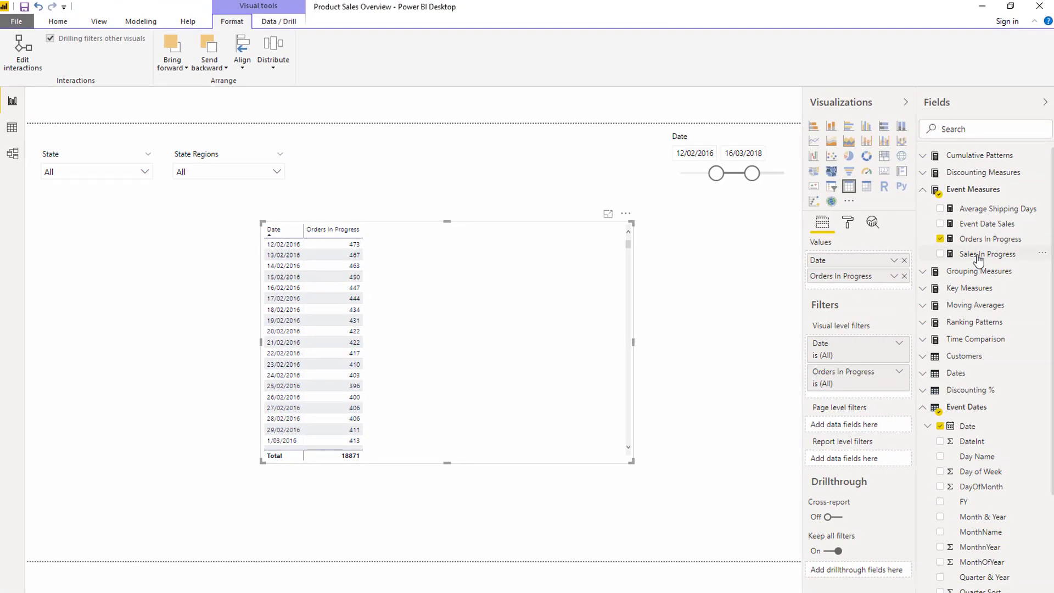
- Add a Sales In Progress column (total $362,524,585) to the table and show its DAX formula
{"action": "left_click_drag", "start_coordinate": [978, 260], "coordinate": [541, 314]}
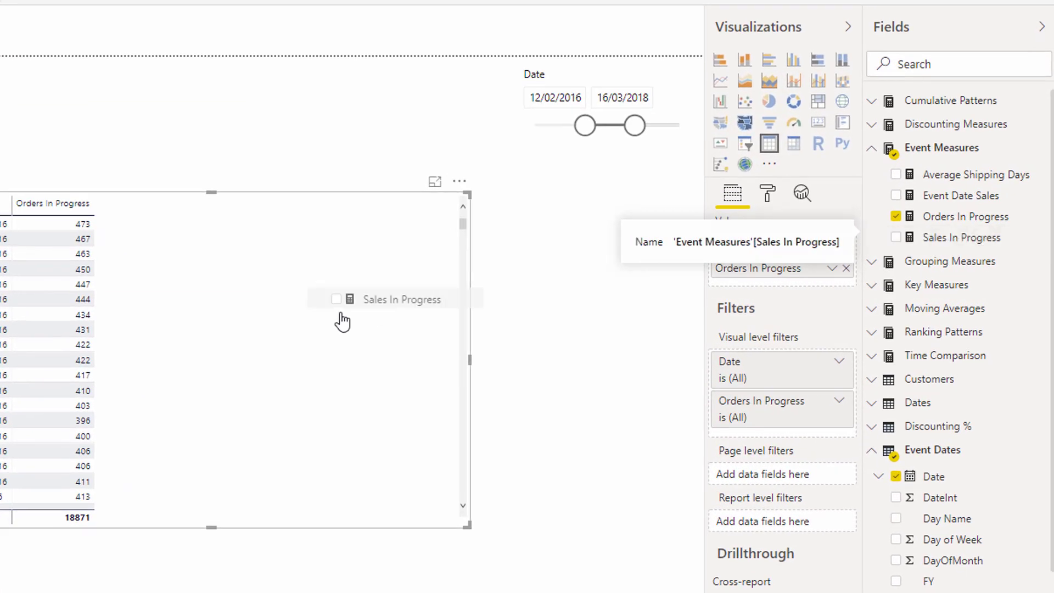
{"action": "left_click_drag", "start_coordinate": [342, 321], "coordinate": [273, 341]}
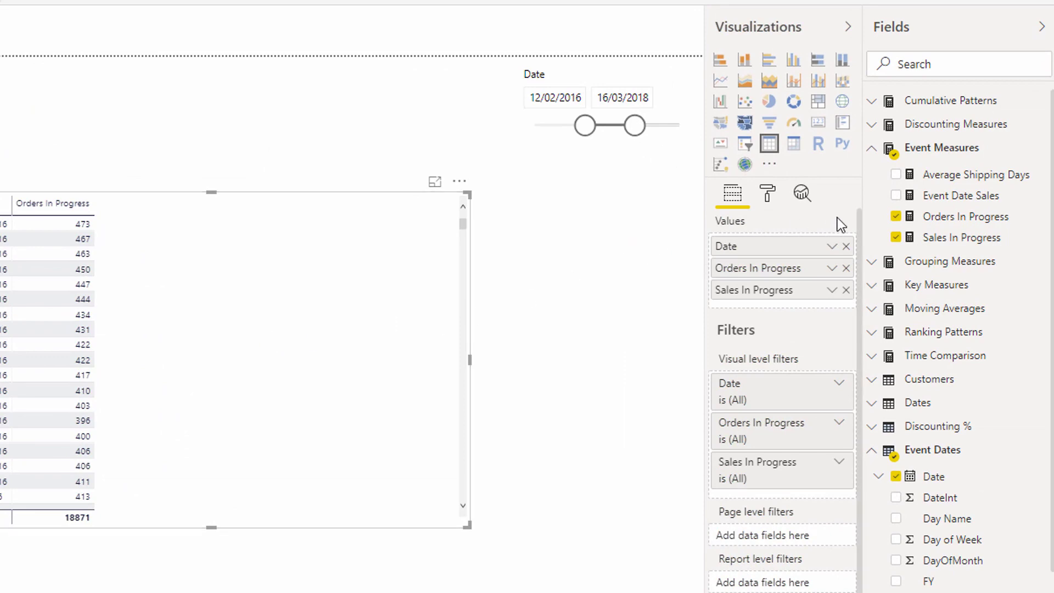
{"action": "left_click", "coordinate": [933, 239]}
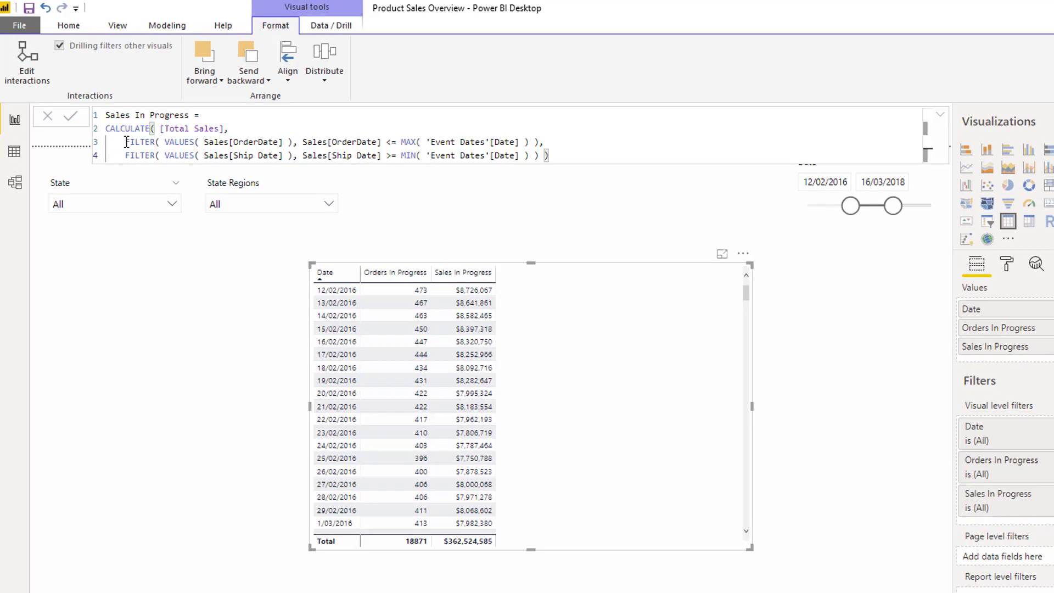
- Highlight the FILTER lines and the Sales[OrderDate] and Sales[Ship Date] references in the Sales In Progress formula
{"action": "left_click_drag", "start_coordinate": [126, 142], "coordinate": [573, 172]}
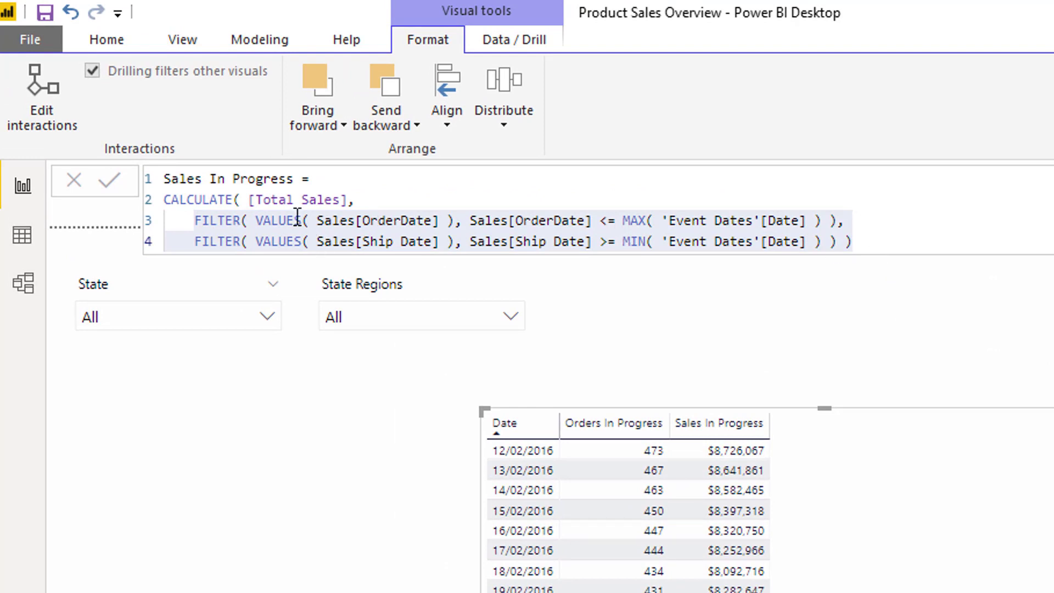
{"action": "left_click", "coordinate": [323, 220]}
{"action": "left_click_drag", "start_coordinate": [322, 220], "coordinate": [442, 221]}
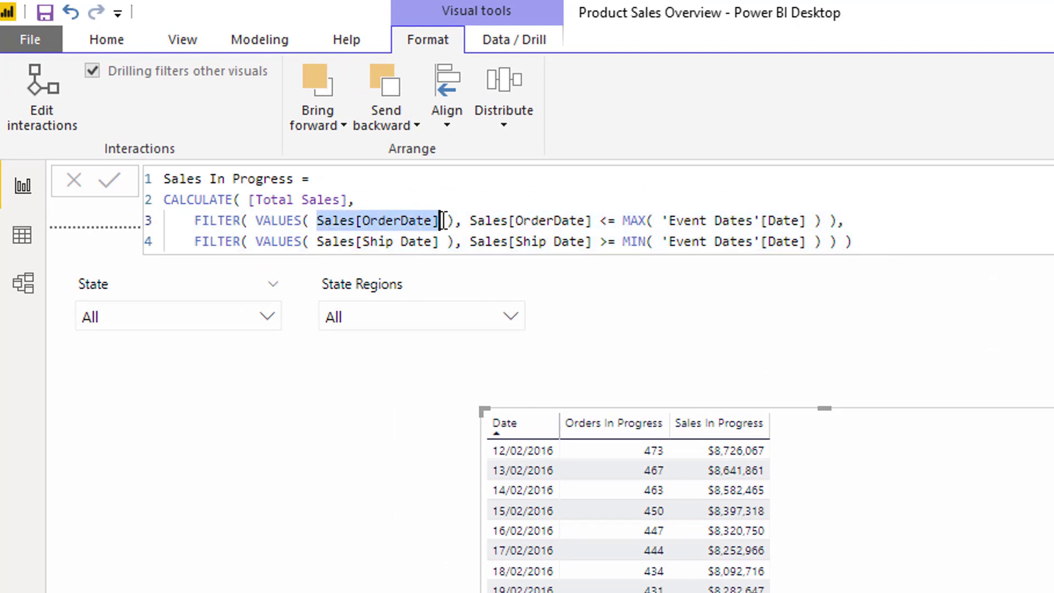
{"action": "left_click", "coordinate": [317, 241]}
{"action": "left_click_drag", "start_coordinate": [316, 241], "coordinate": [443, 243]}
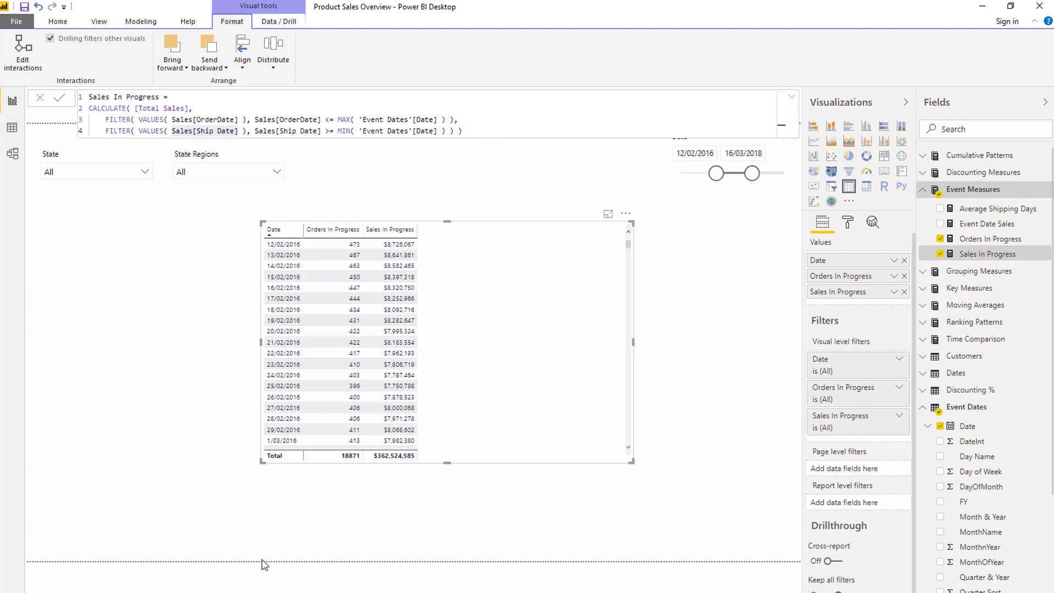
{"action": "left_click", "coordinate": [296, 576]}
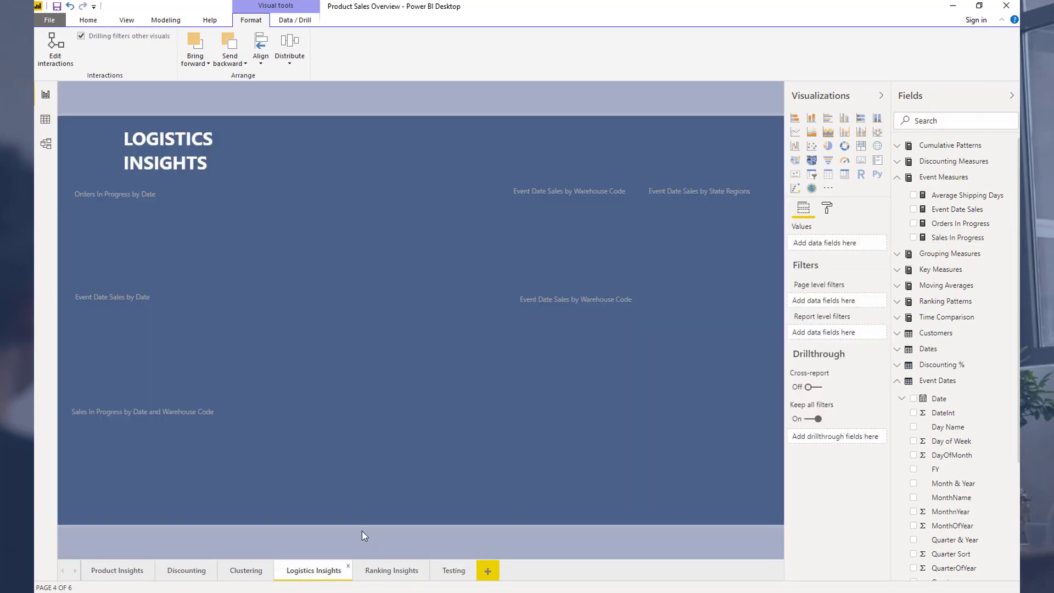